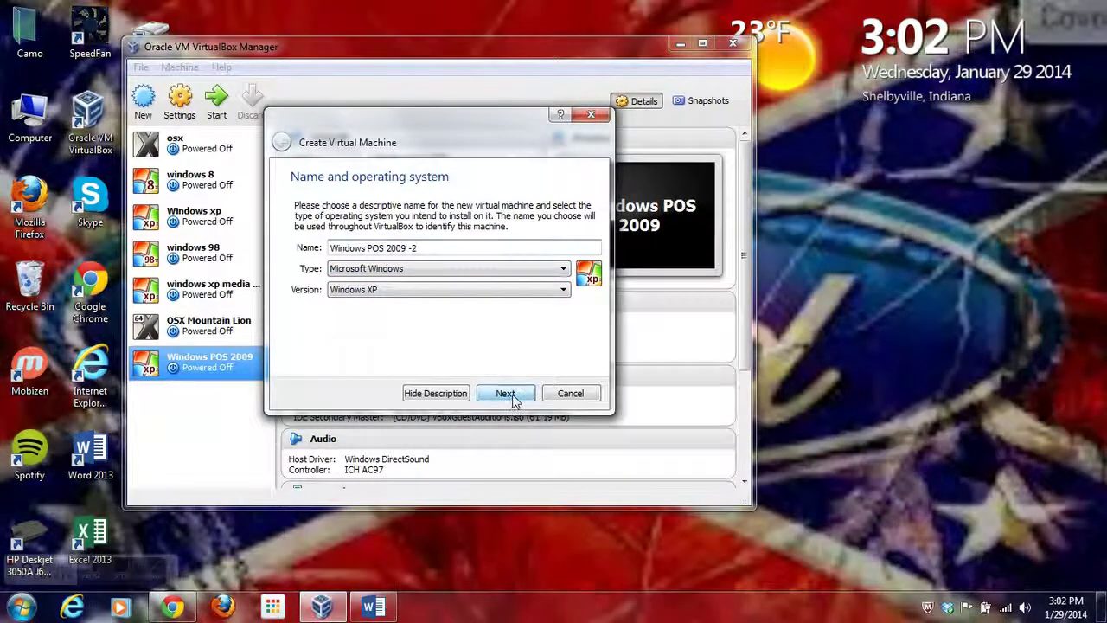
Set the new Windows XP machine's memory to 2000 MB
left_click(510, 396)
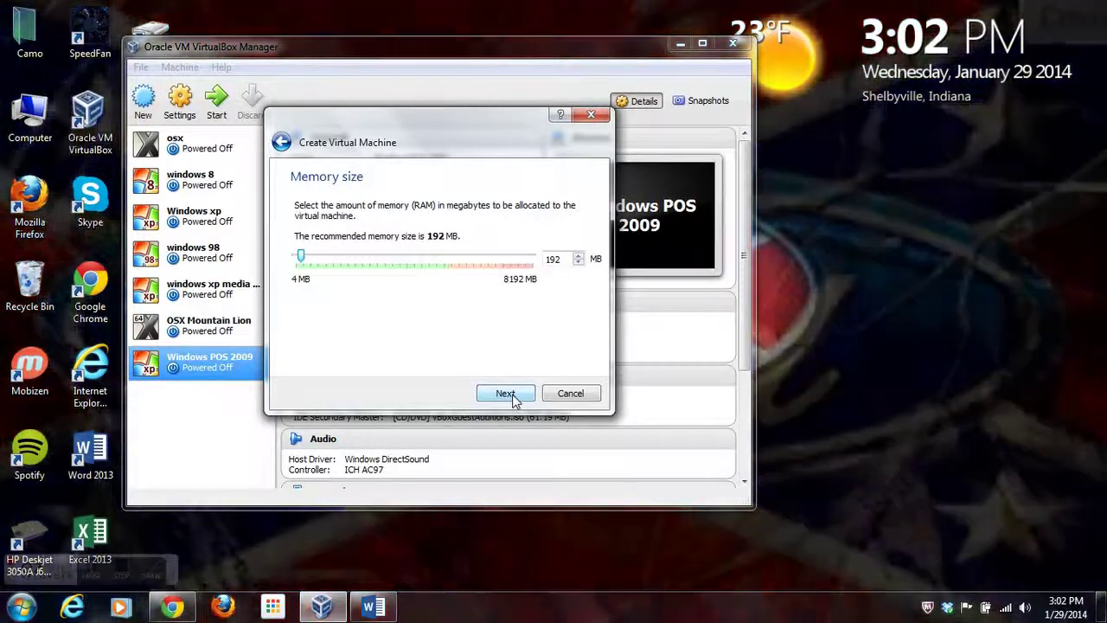
left_click(577, 255)
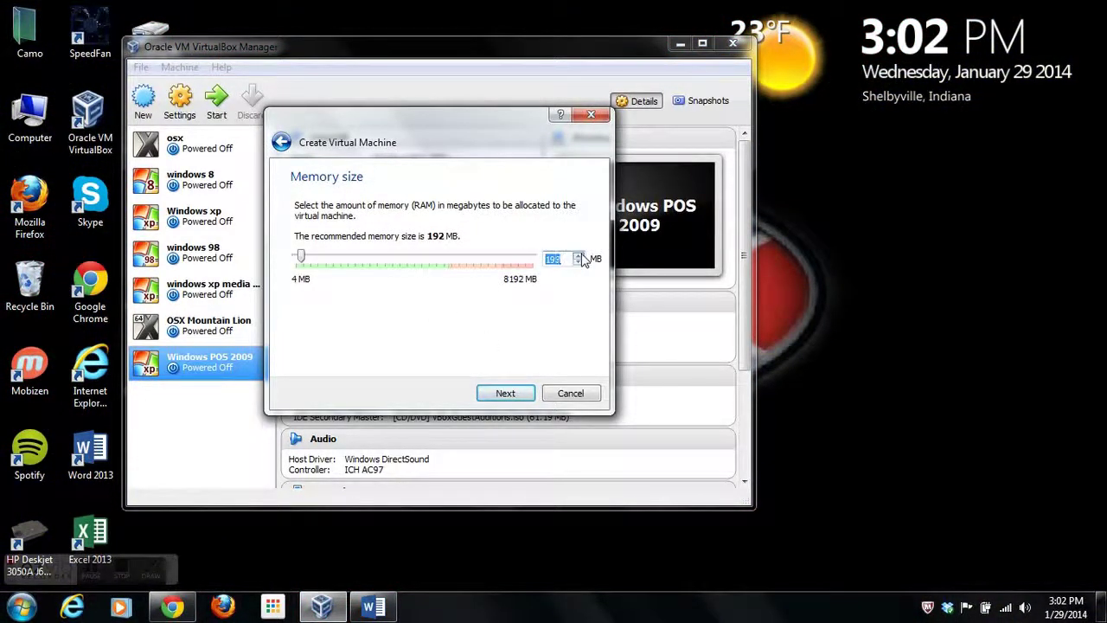
key("BackSpace")
key("BackSpace")
type("2000")
Create a new 10 GB VDI virtual hard disk to finish the machine
left_click(512, 392)
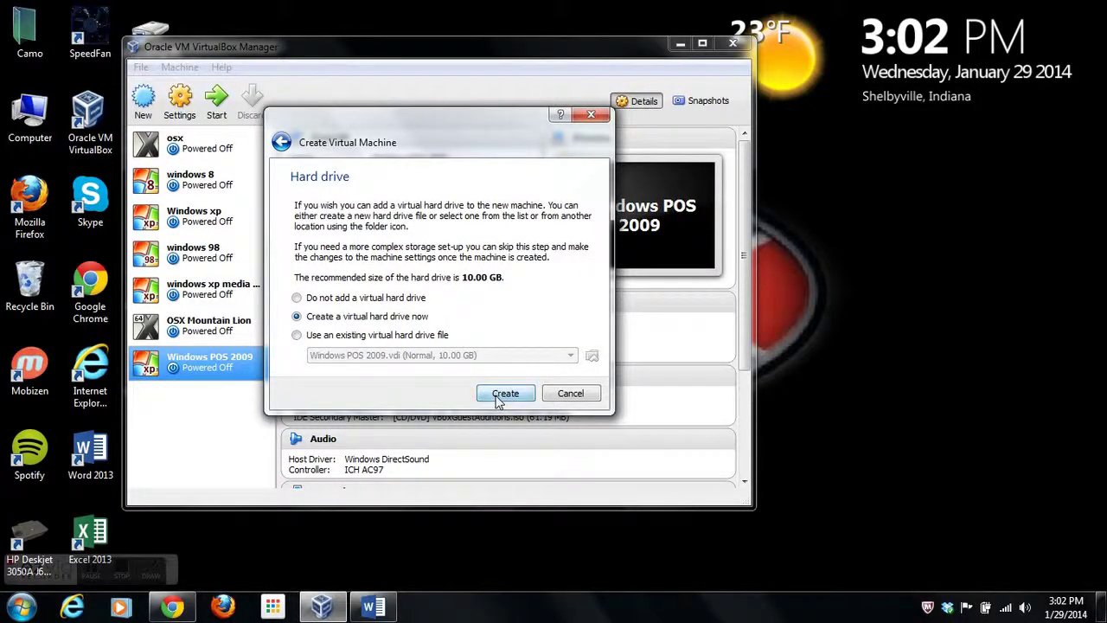
left_click(500, 395)
left_click(532, 385)
left_click(532, 385)
left_click(532, 385)
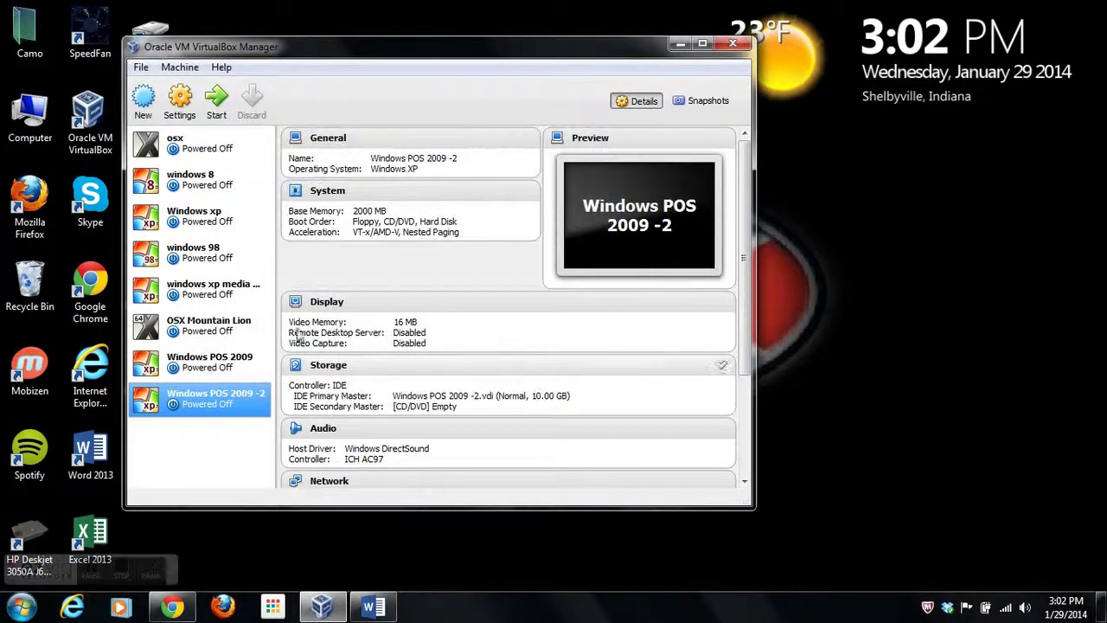
Set video memory to 128 MB and enable 3D and 2D acceleration in Display settings
left_click(176, 107)
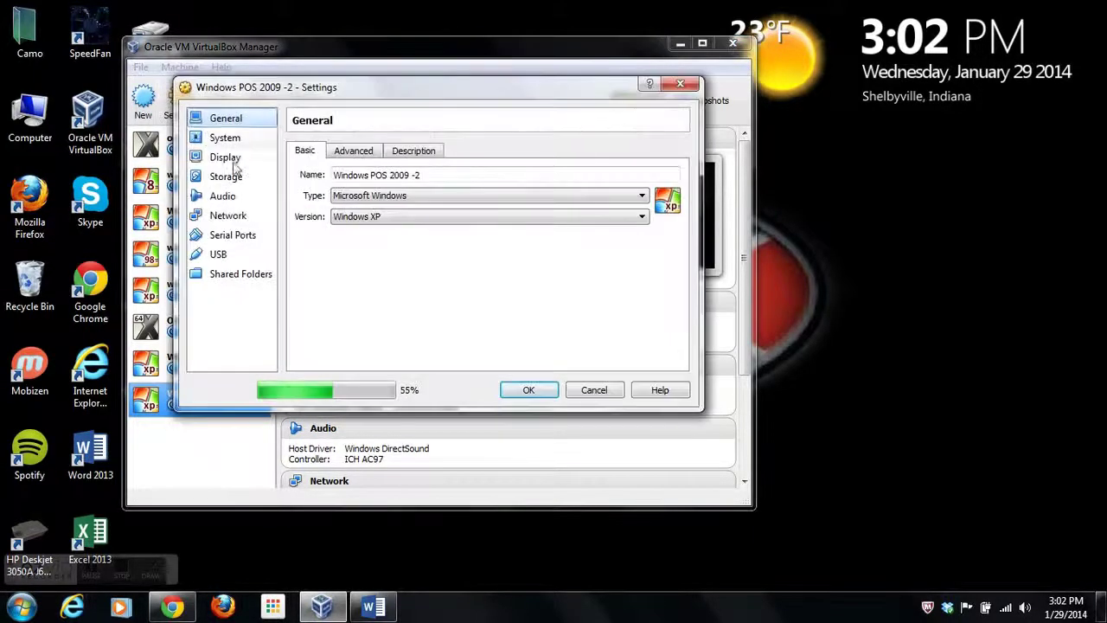
left_click(225, 157)
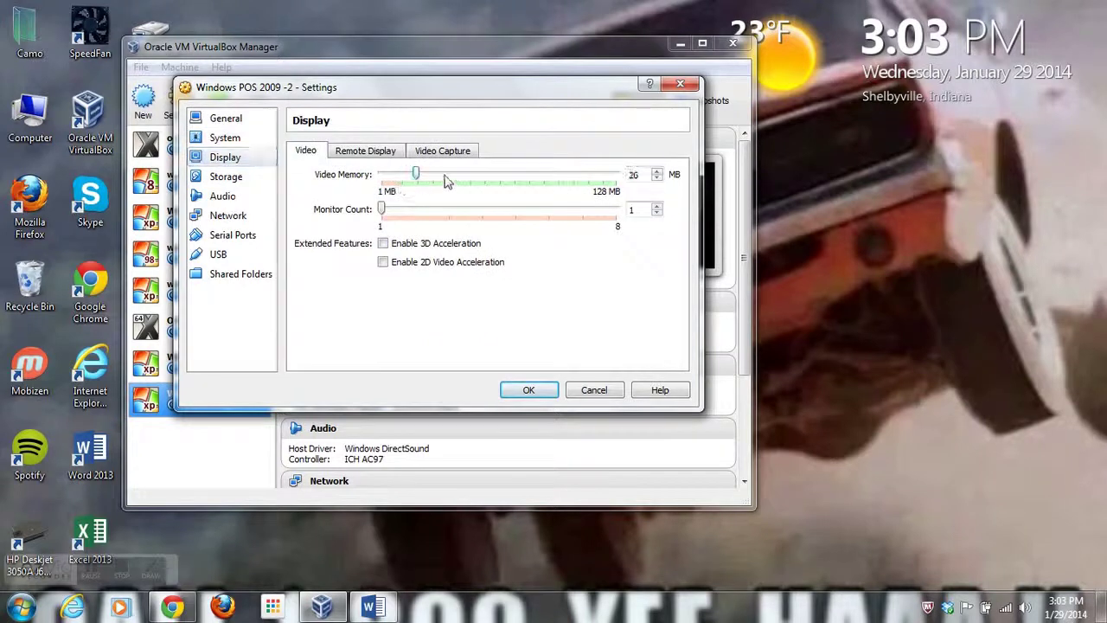
scroll(622, 179, "up", 2)
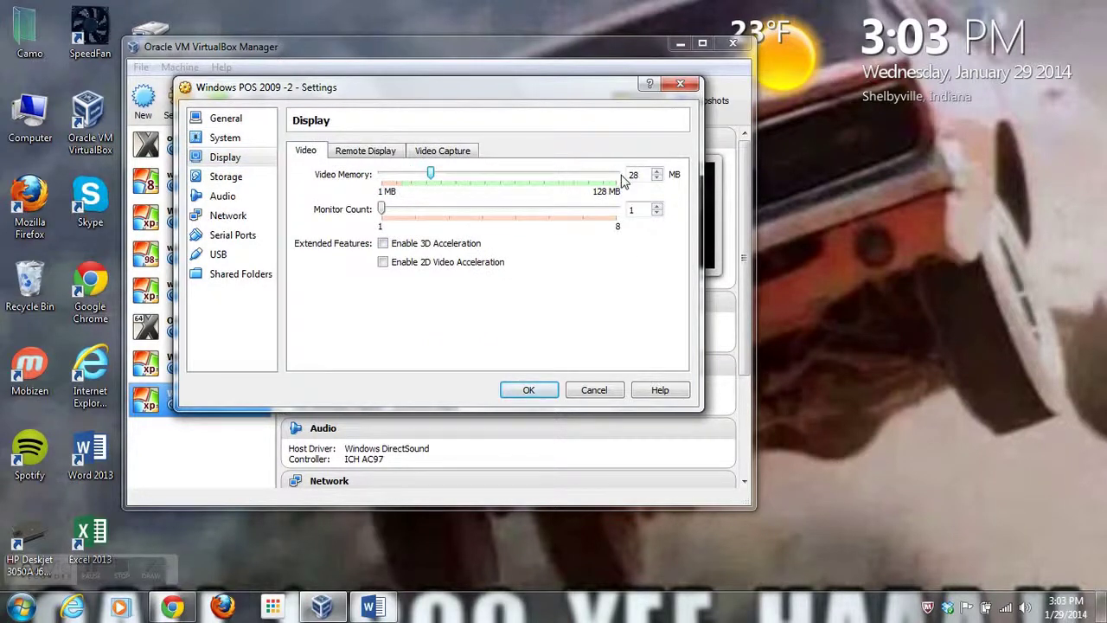
left_click_drag(437, 179, 645, 208)
left_click(424, 246)
left_click(404, 263)
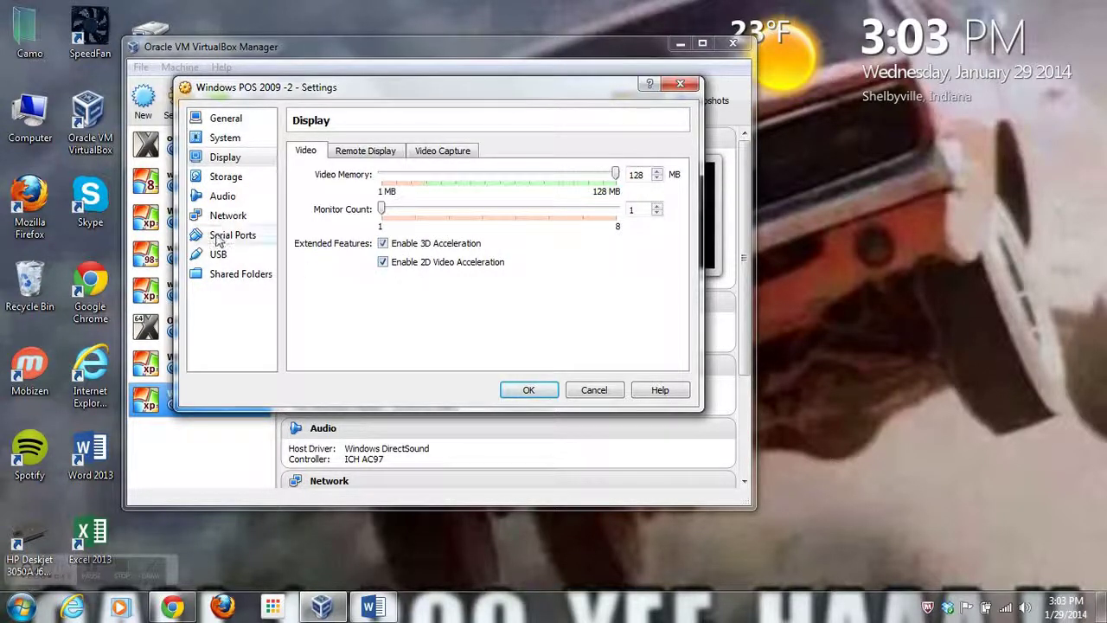
Review the Storage, System and General settings, including General's advanced options
left_click(232, 180)
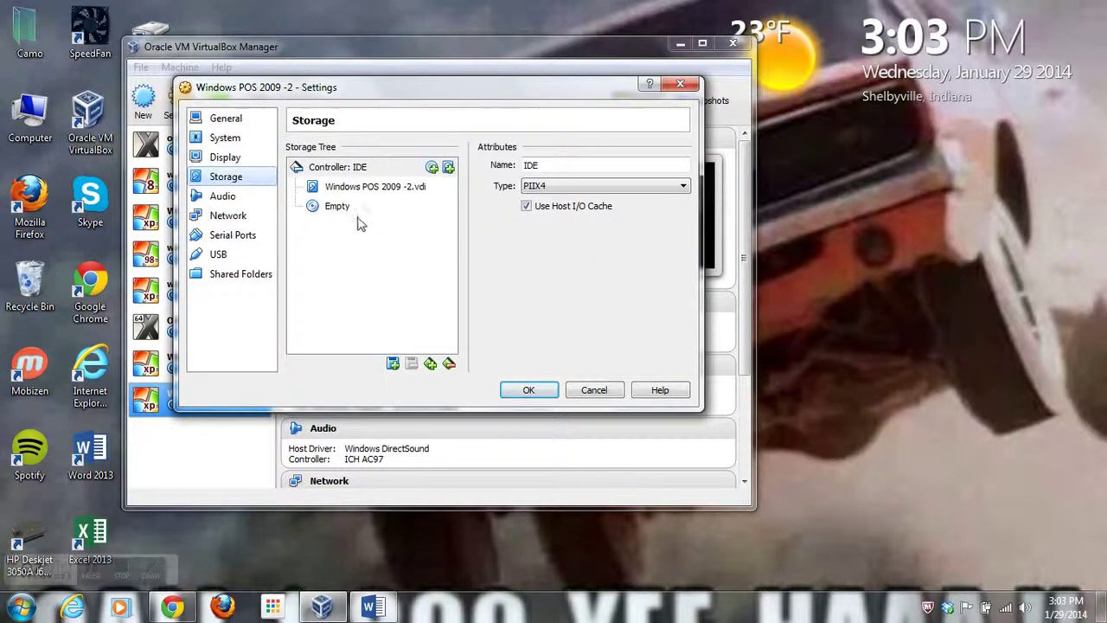
left_click(266, 161)
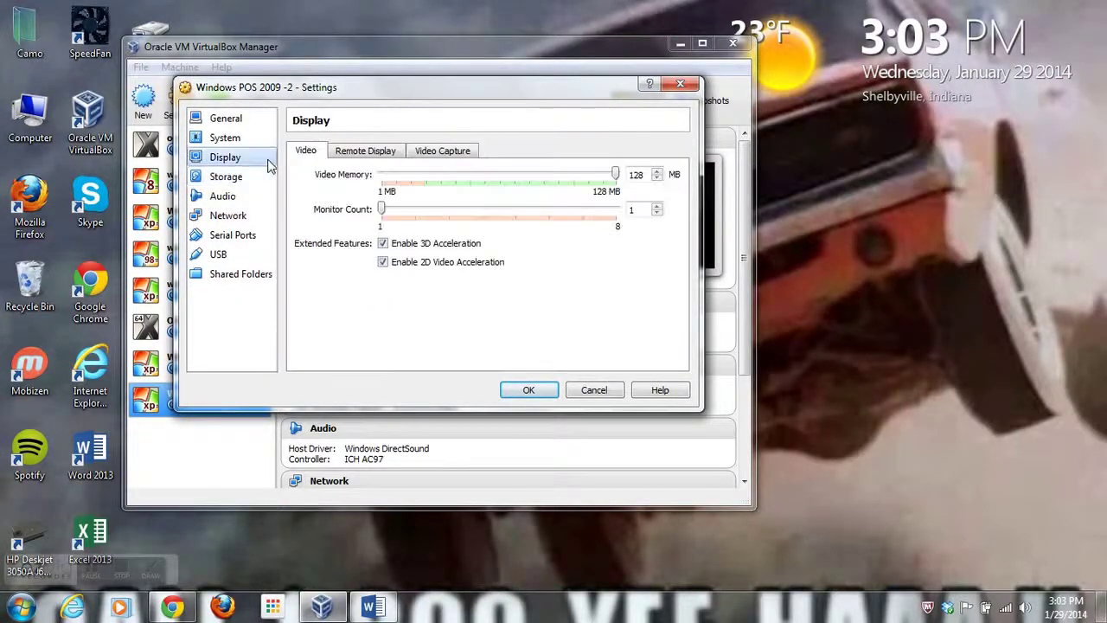
left_click(242, 147)
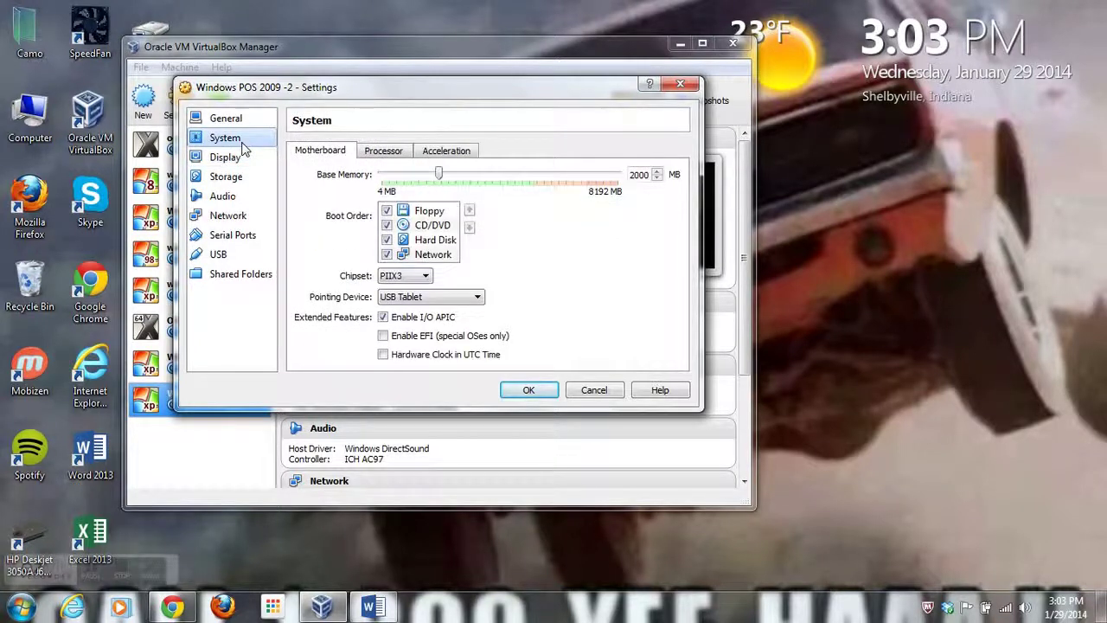
left_click(242, 118)
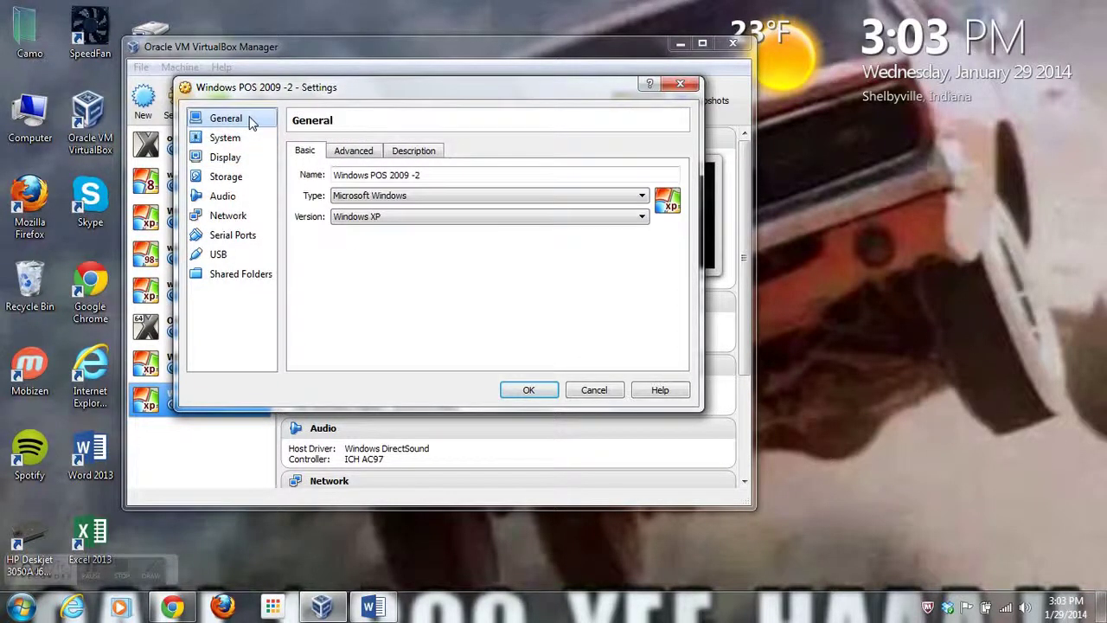
left_click(354, 150)
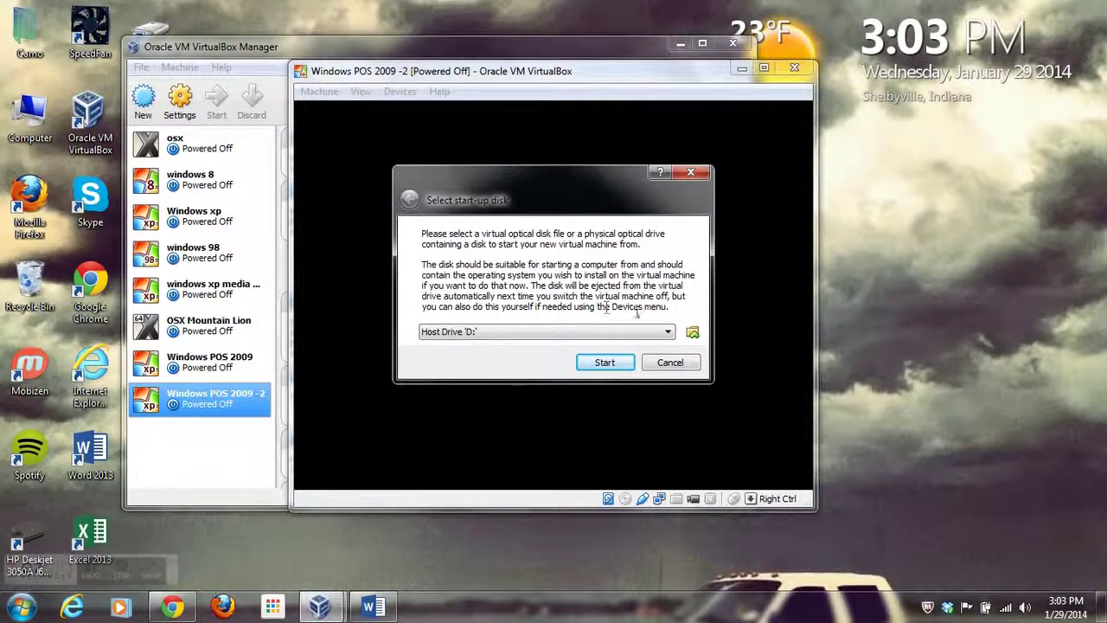
Boot the VM from an optical disk image and shift its window slightly left
left_click(694, 335)
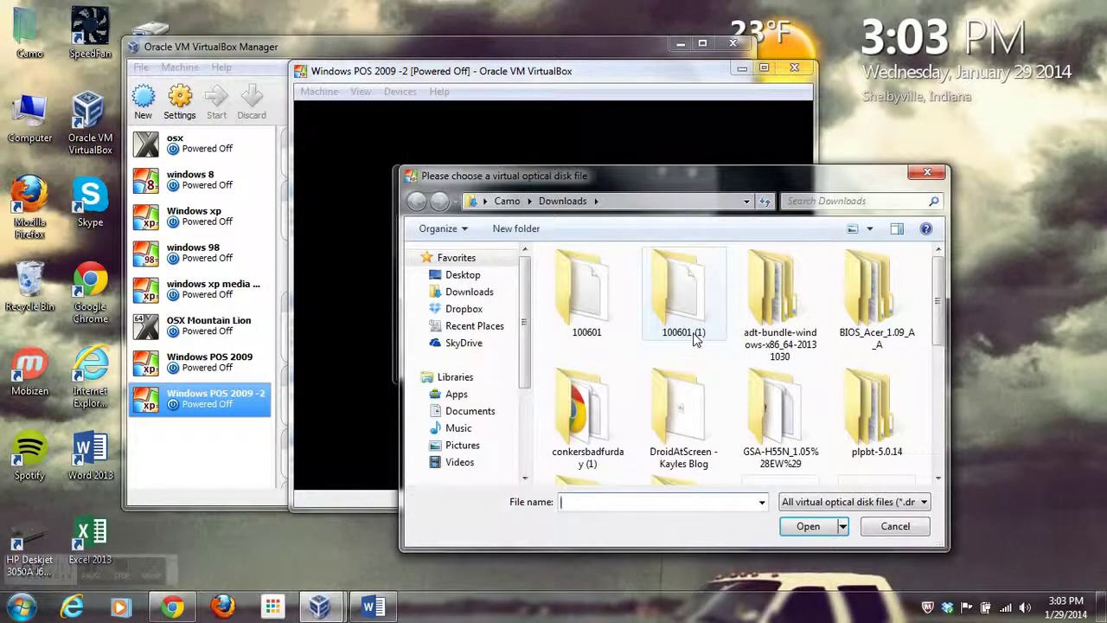
scroll(864, 361, "down", 5)
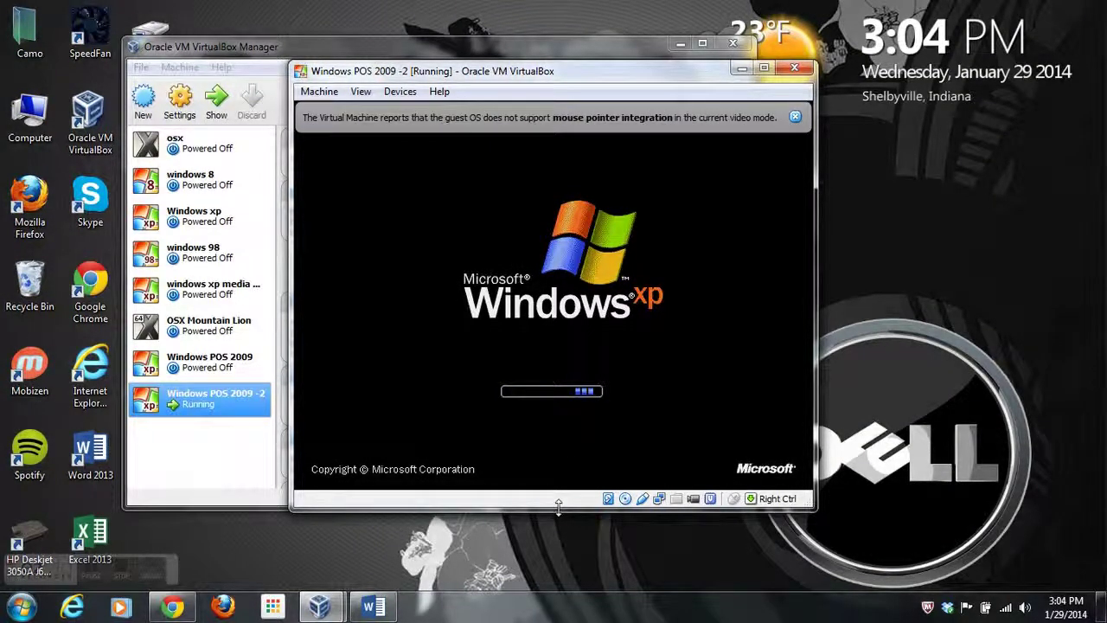
left_click_drag(556, 78, 487, 65)
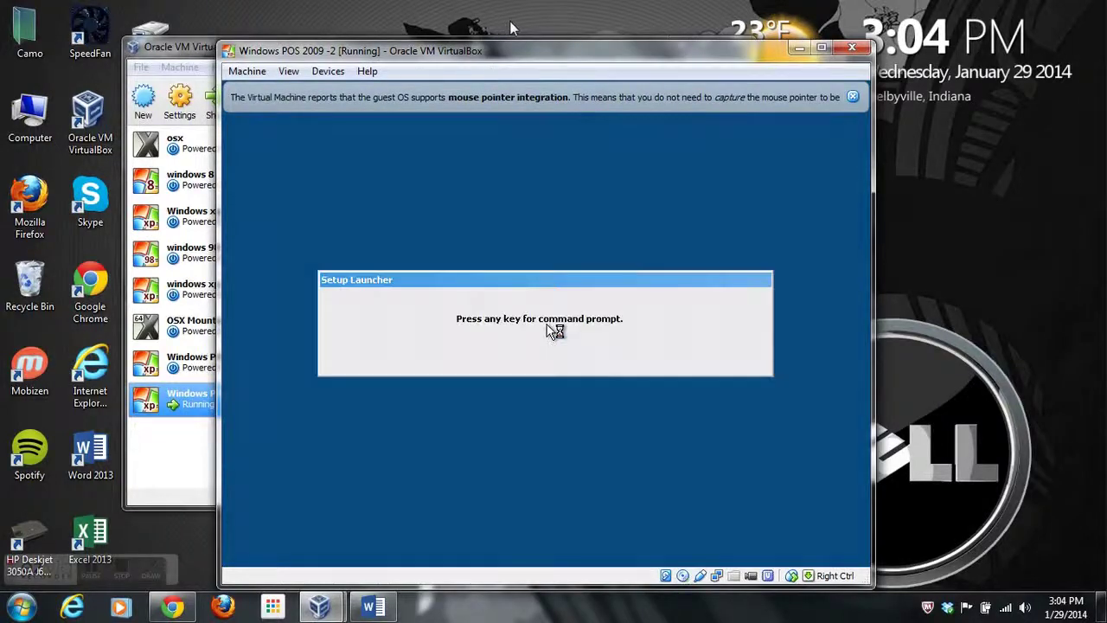
Reposition and widen the VM window, then enter the product key, fixing mistyped groups
left_click_drag(532, 54, 509, 26)
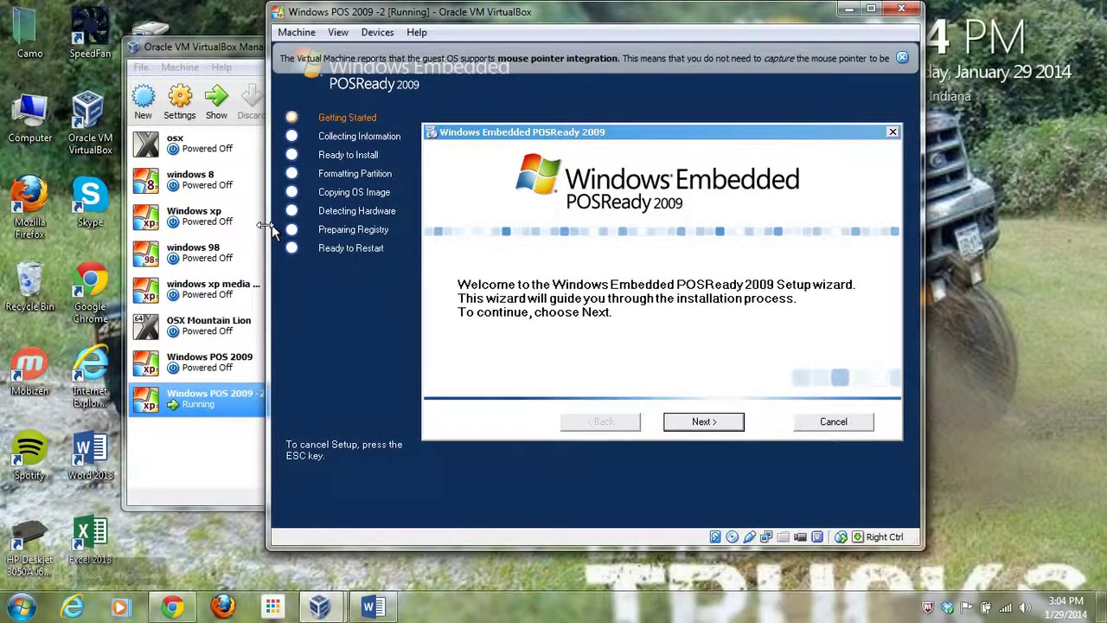
left_click_drag(267, 227, 154, 224)
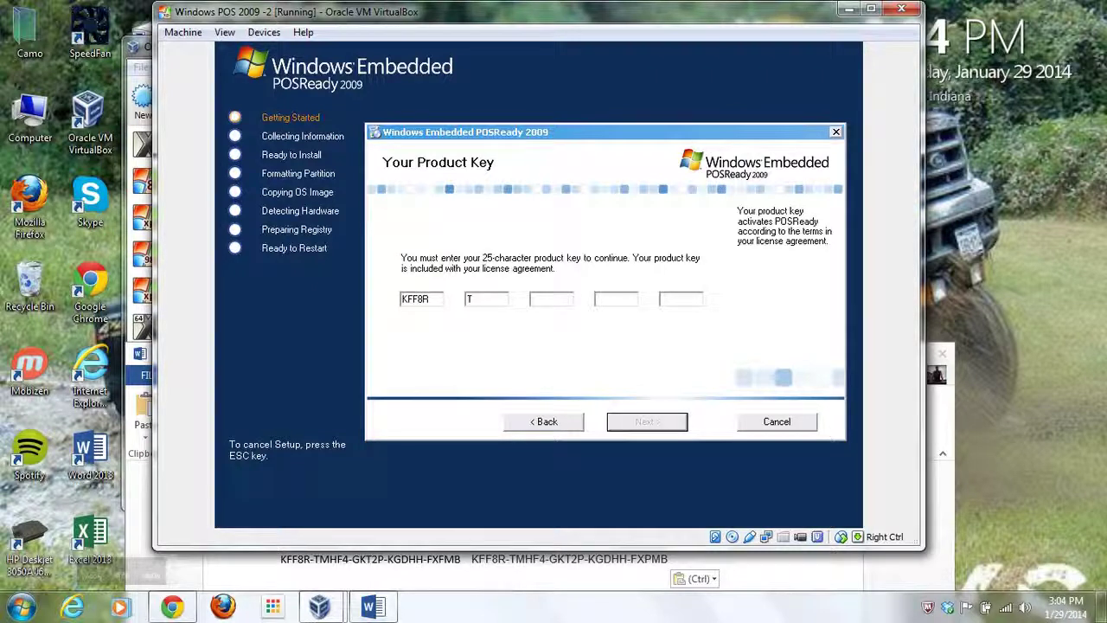
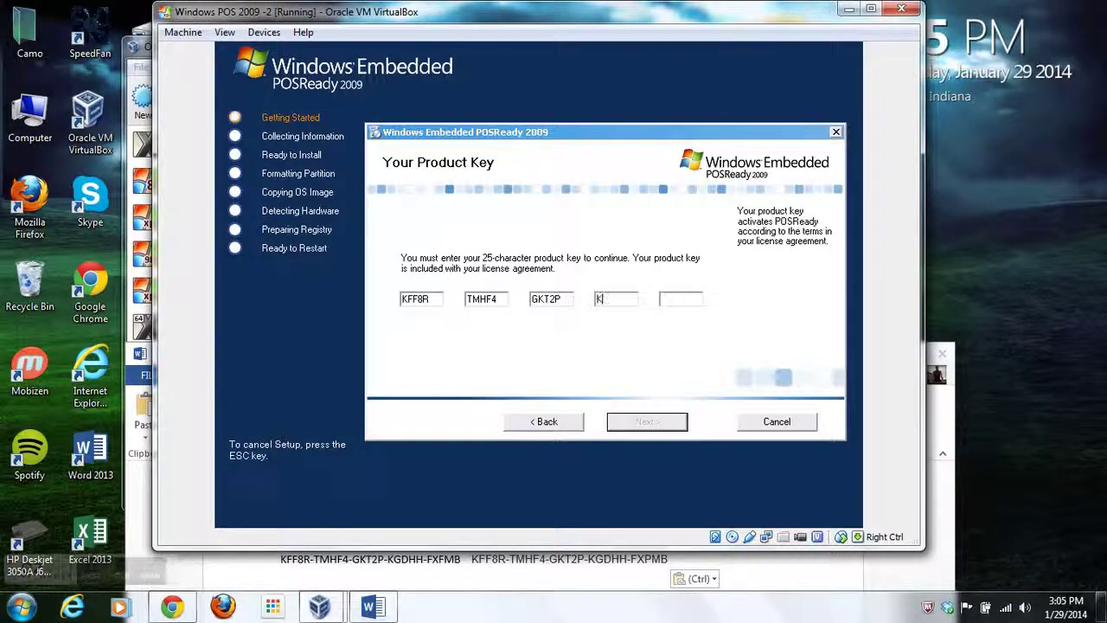
left_click(632, 296)
key("BackSpace")
key("BackSpace")
key("BackSpace")
key("BackSpace")
key("BackSpace")
left_click(564, 296)
key("BackSpace")
key("BackSpace")
key("BackSpace")
key("BackSpace")
key("BackSpace")
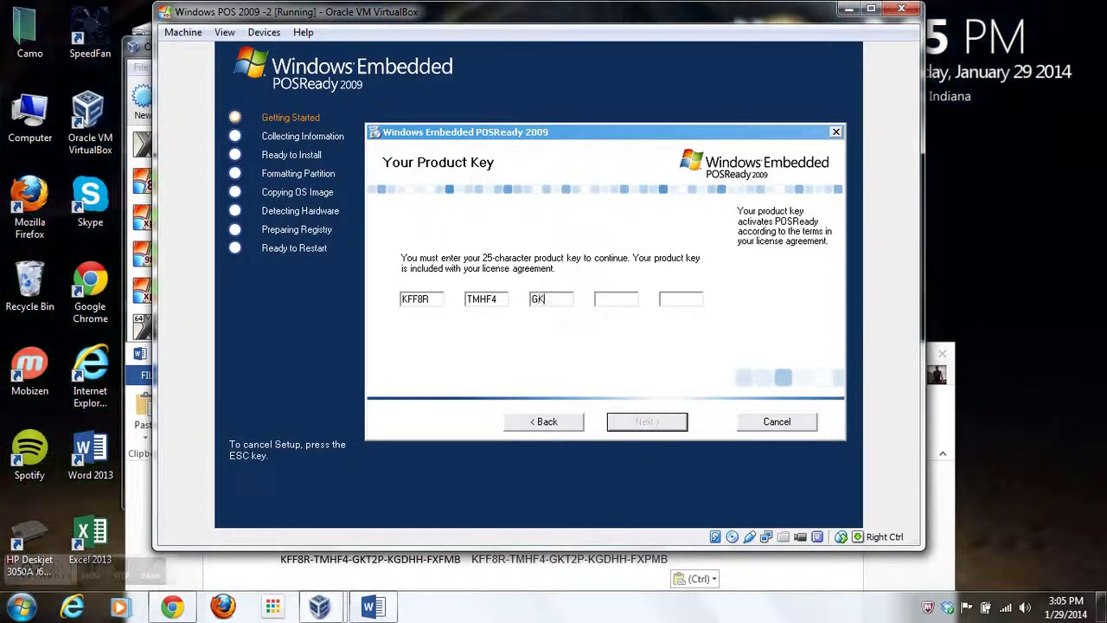
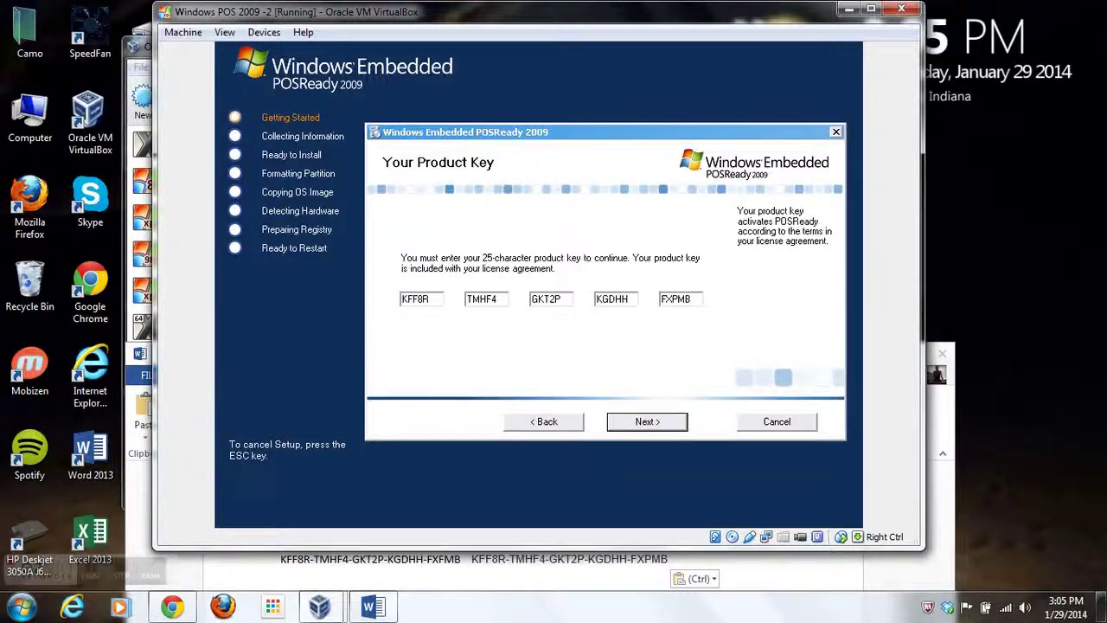
Accept the license agreement and continue to the personalization page
key("Return")
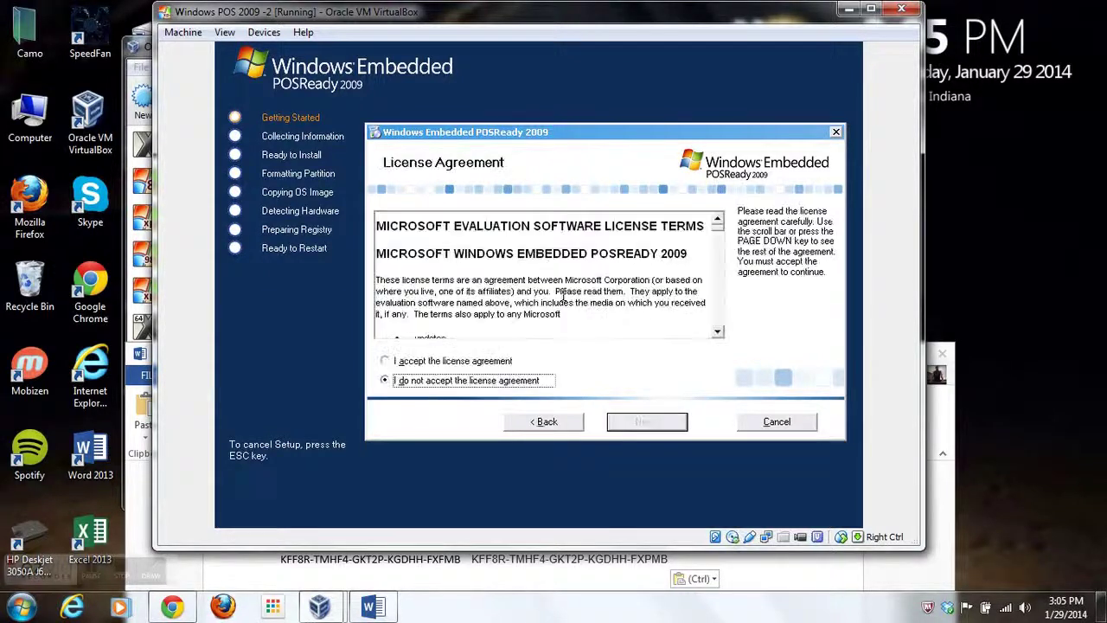
left_click(437, 361)
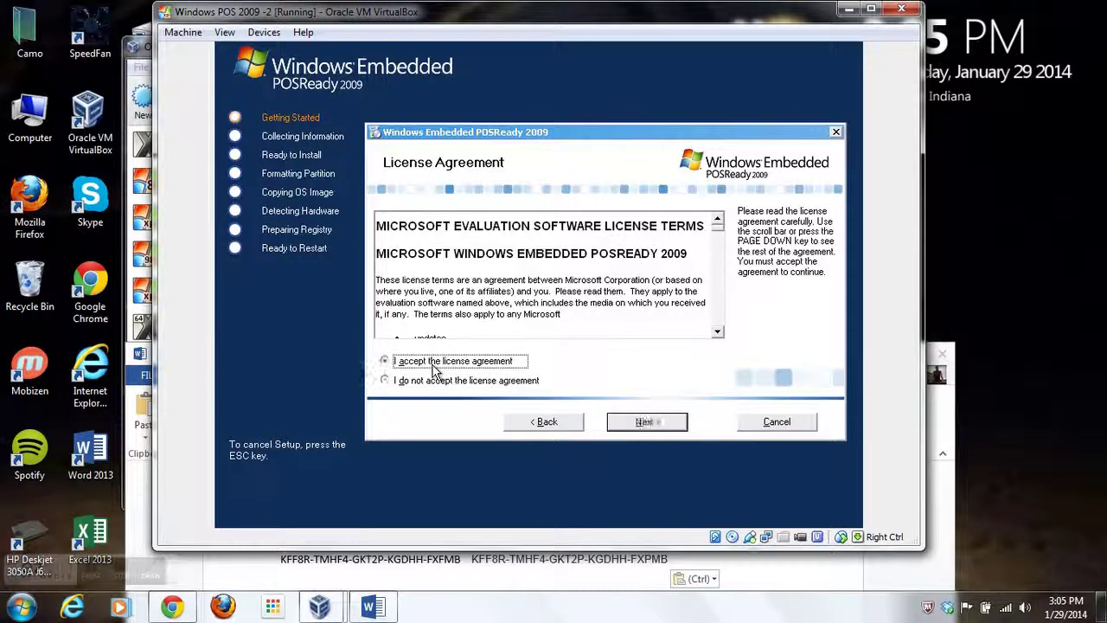
left_click(632, 426)
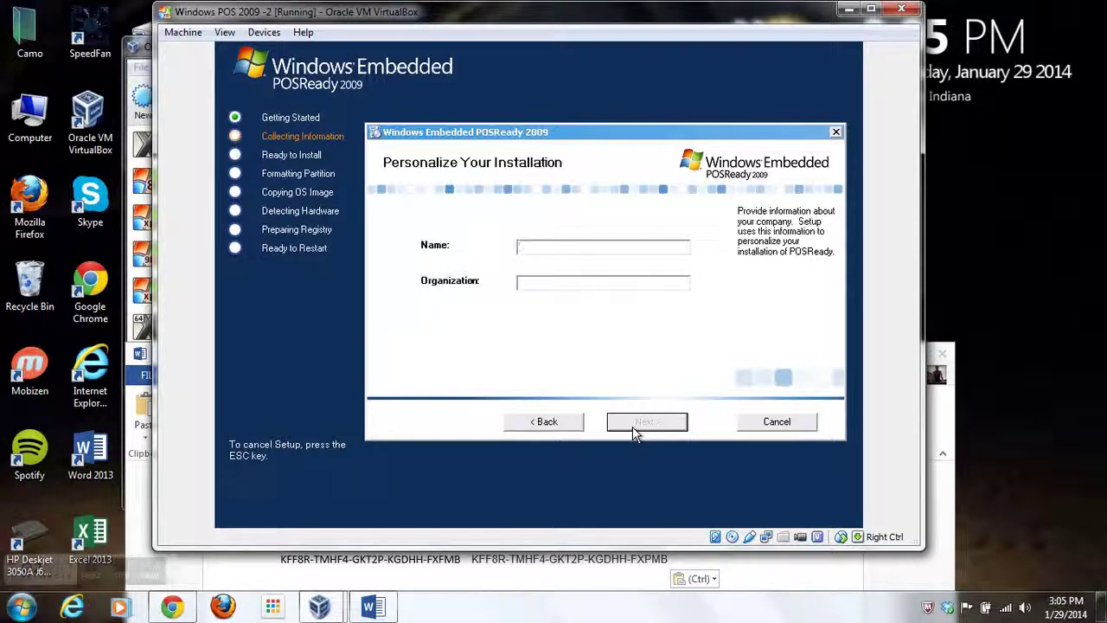
Name the installation 'VM', keep no additional storage drivers, and create a 10 GB partition on Disk 0
type("VM")
left_click(668, 423)
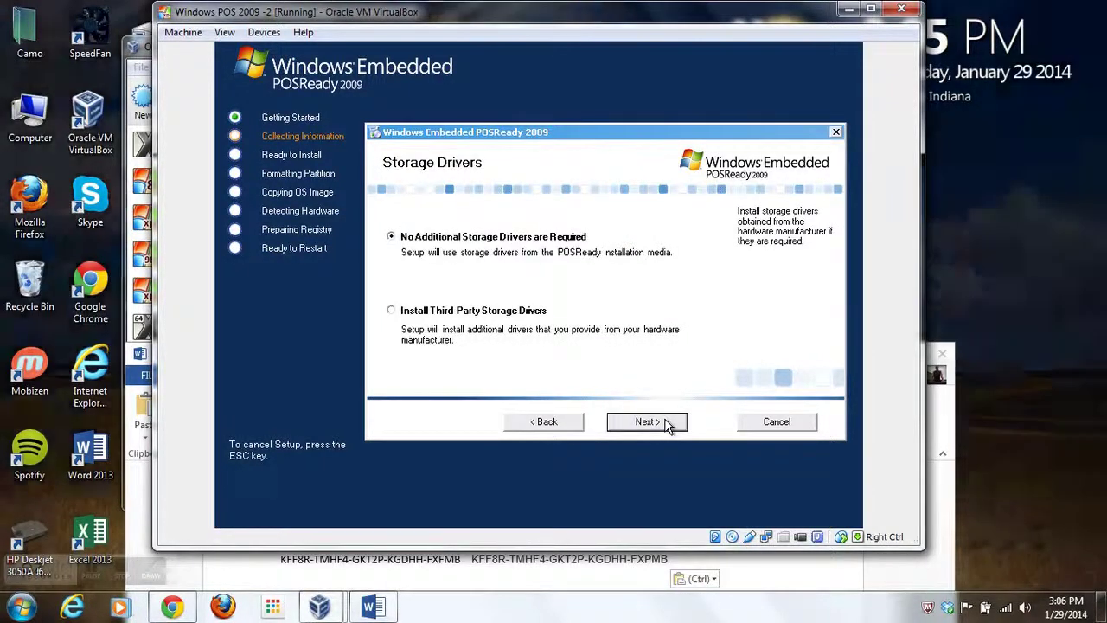
left_click(665, 423)
left_click(576, 349)
left_click(583, 351)
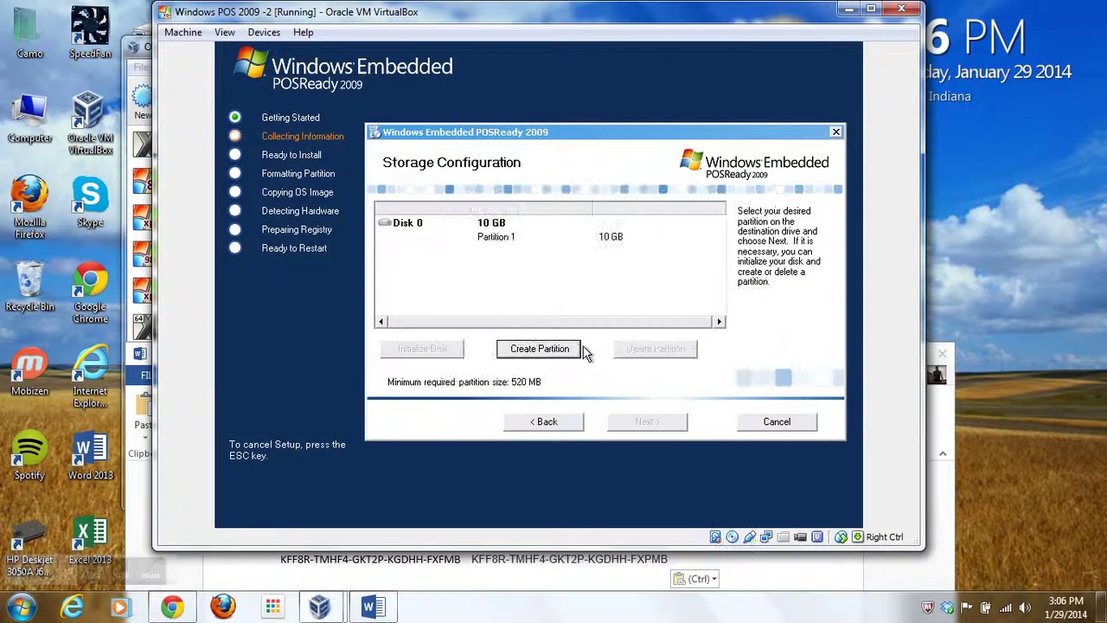
Select Partition 1 and format it with volume label 'Windows' using quick format
left_click(517, 239)
left_click(681, 426)
left_click(651, 286)
type("Windows")
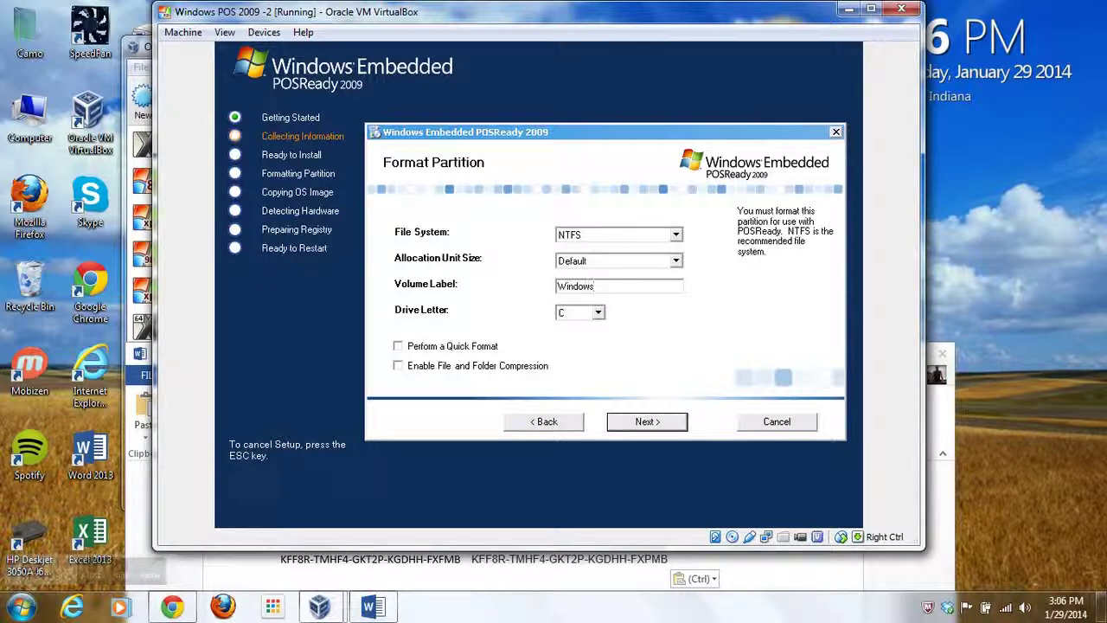
left_click(483, 349)
left_click(643, 423)
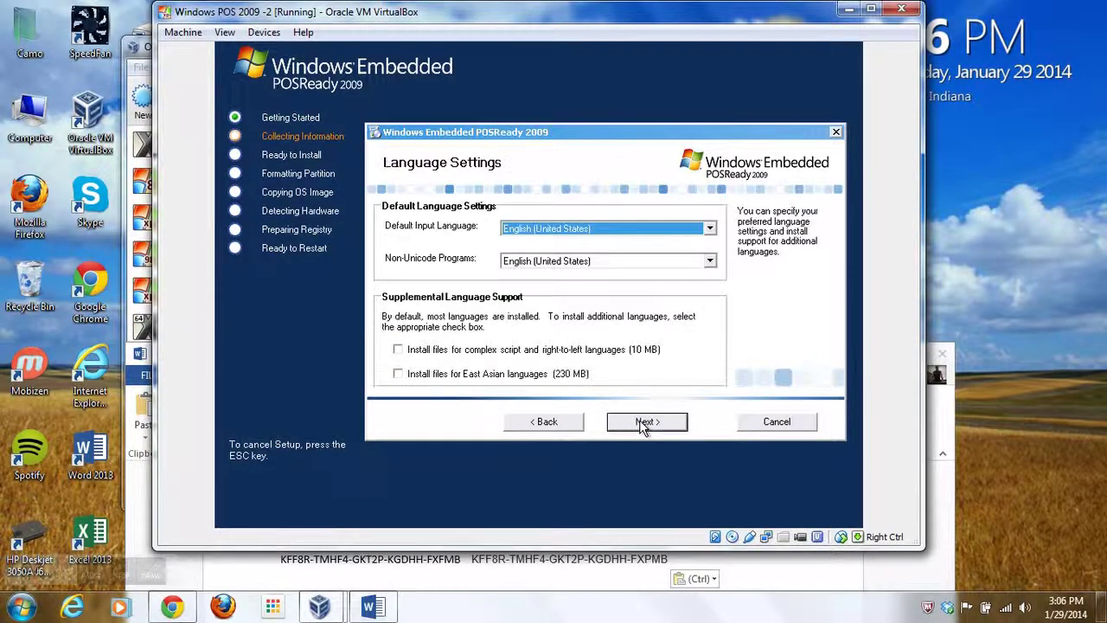
Keep the default language, time zone, regional and installation type settings
left_click(645, 421)
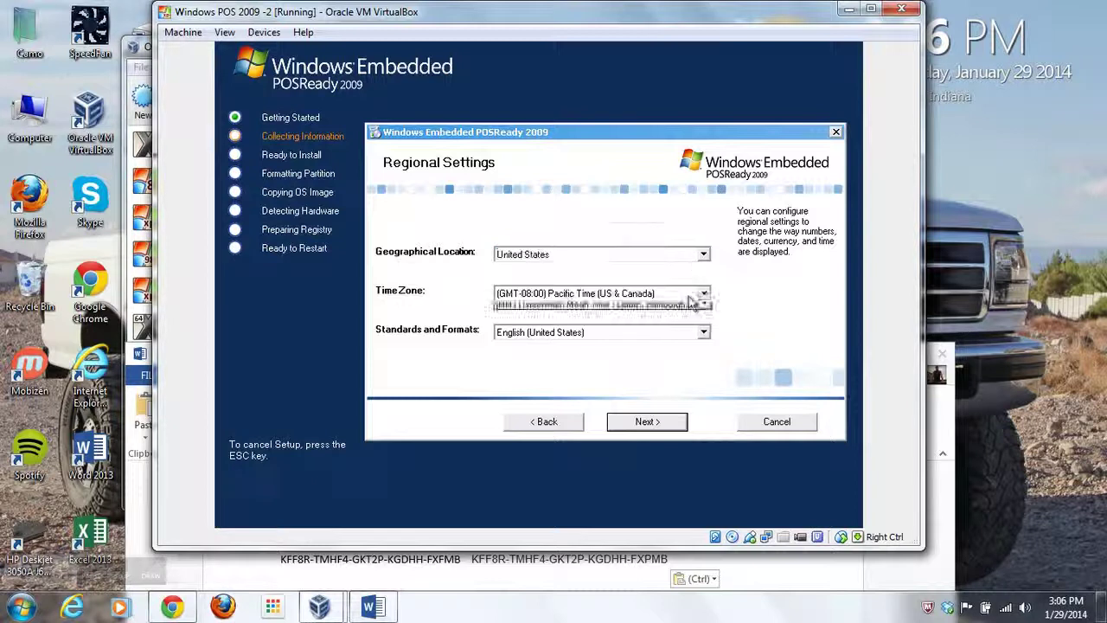
left_click(703, 293)
scroll(707, 320, "up", 5)
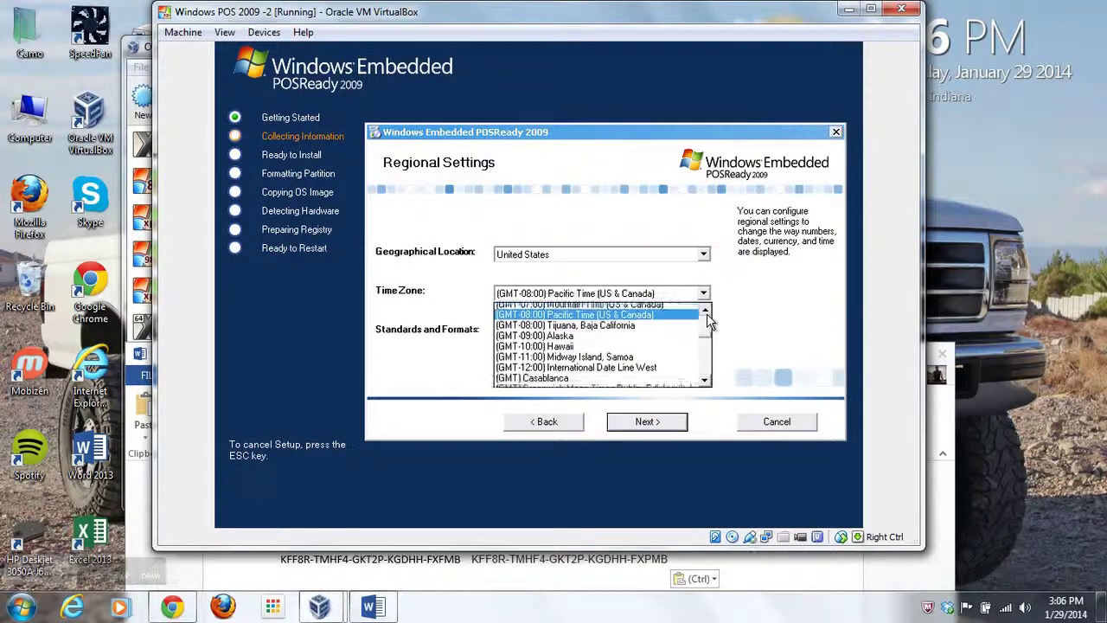
scroll(707, 313, "up", 4)
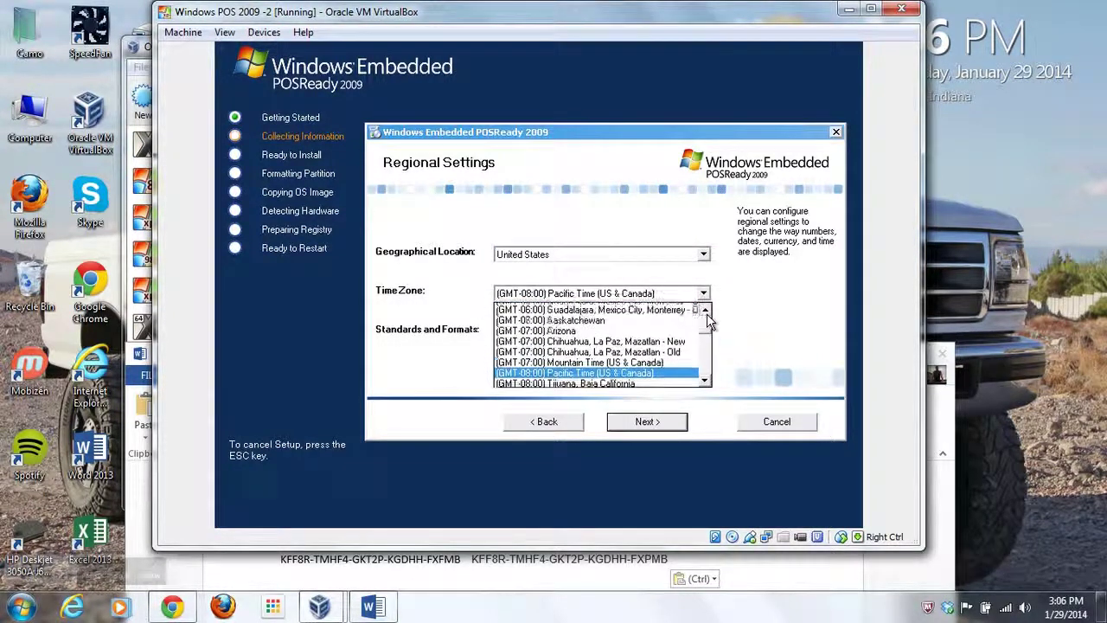
left_click(644, 421)
left_click(641, 421)
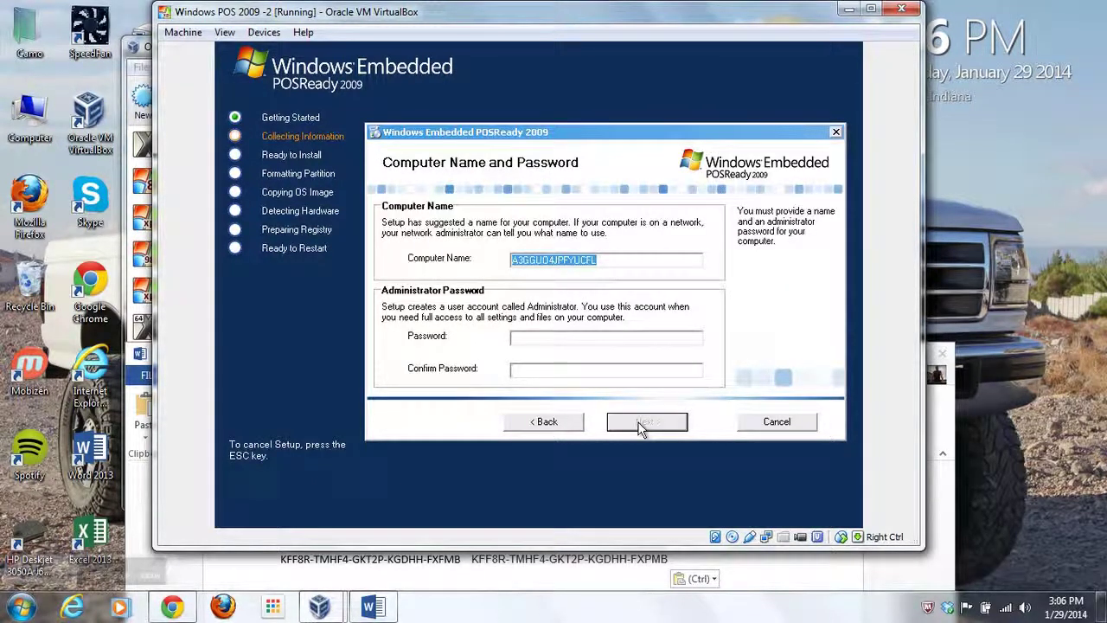
Enter and confirm the administrator password, correcting typing mistakes
left_click(610, 339)
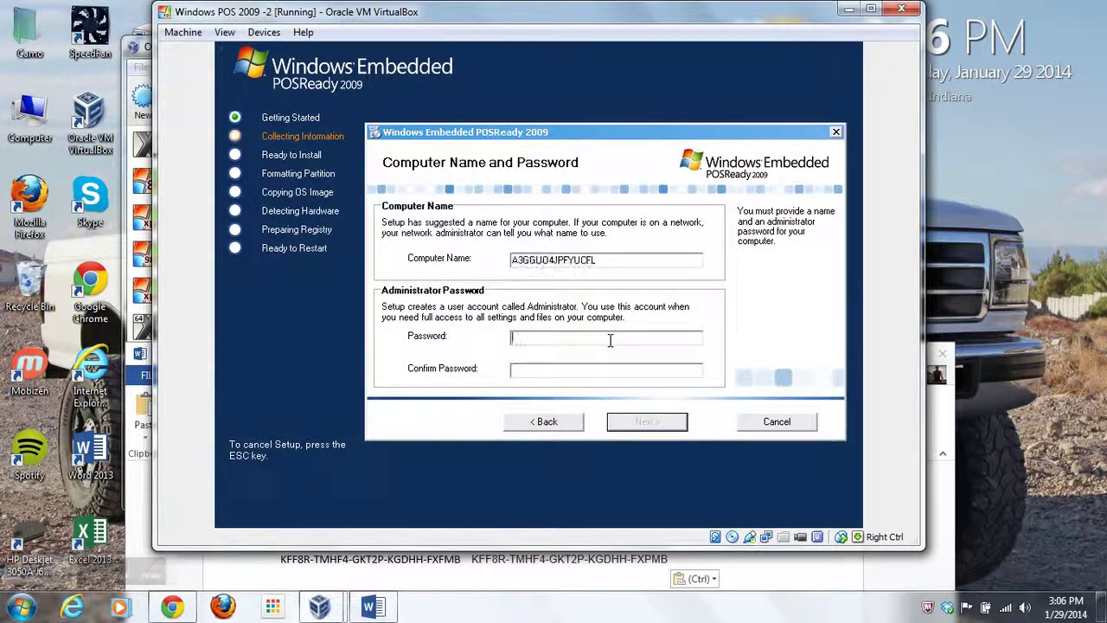
type("**")
key("BackSpace")
key("BackSpace")
key("BackSpace")
type("***")
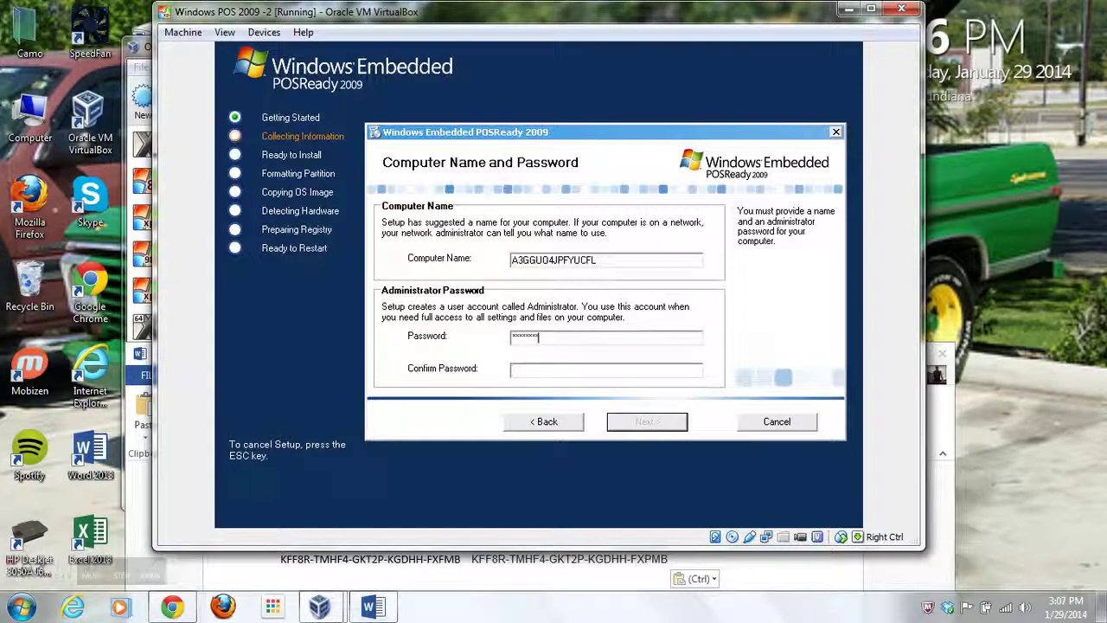
type("***")
left_click(597, 365)
type("*****")
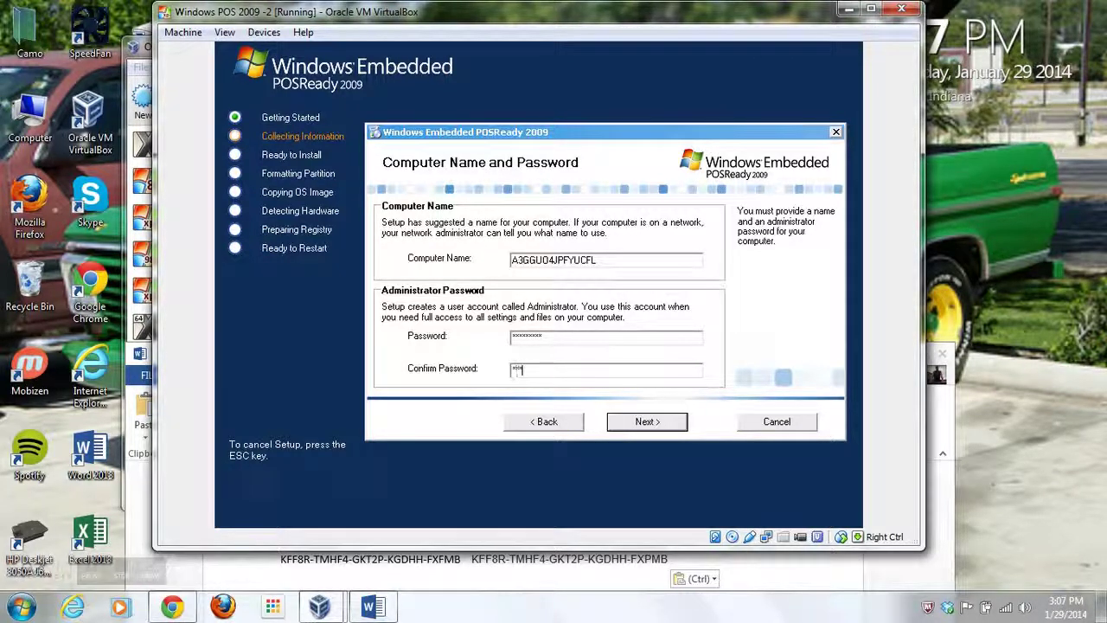
key("BackSpace")
key("BackSpace")
key("BackSpace")
key("BackSpace")
key("BackSpace")
type("******")
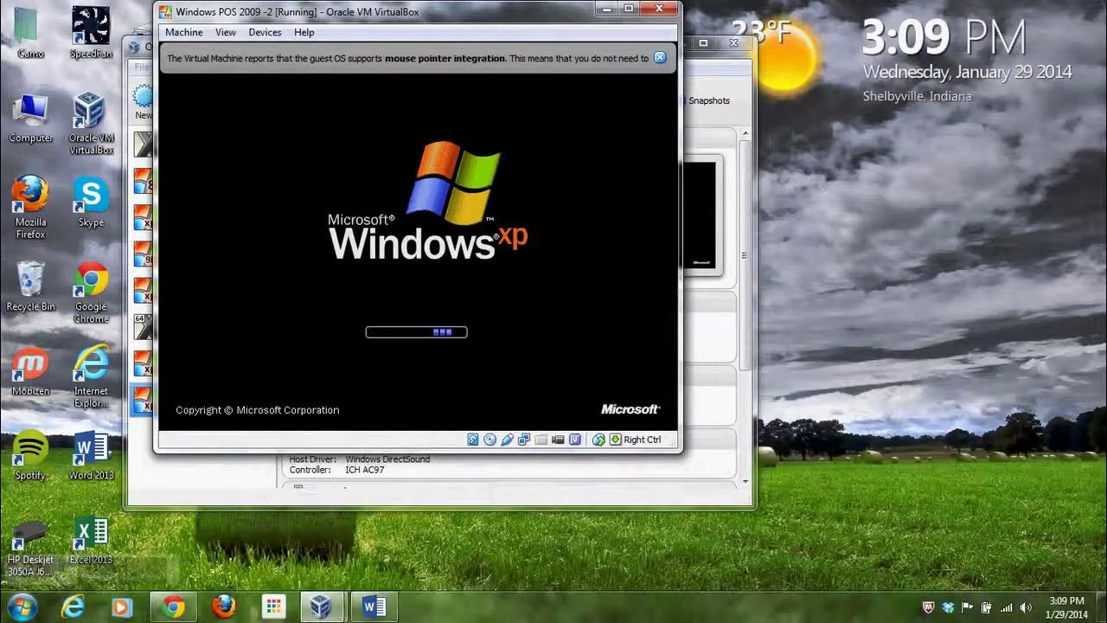
Close the mouse pointer integration notification bar
left_click(660, 58)
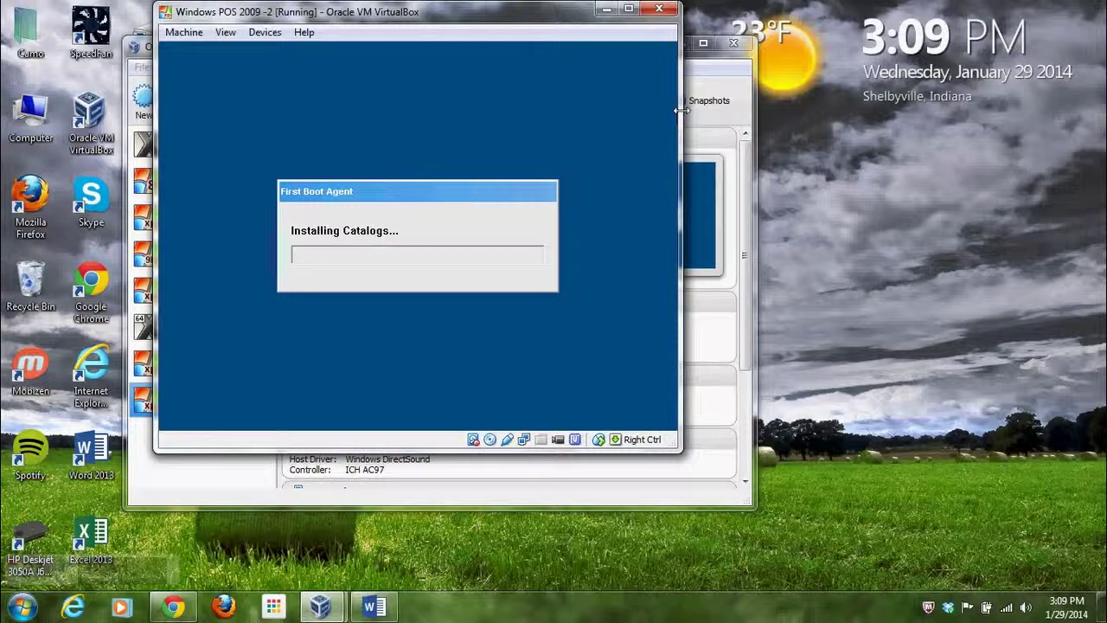
Move the VM window lower and slightly right while First Boot Agent installs
left_click_drag(566, 12, 567, 48)
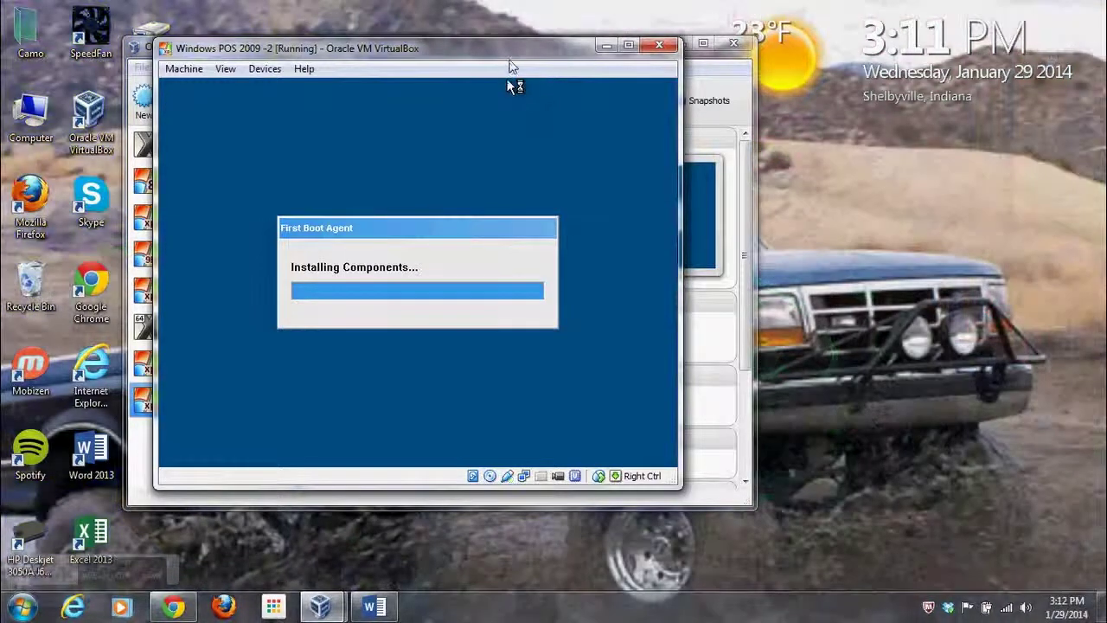
left_click_drag(521, 56, 617, 62)
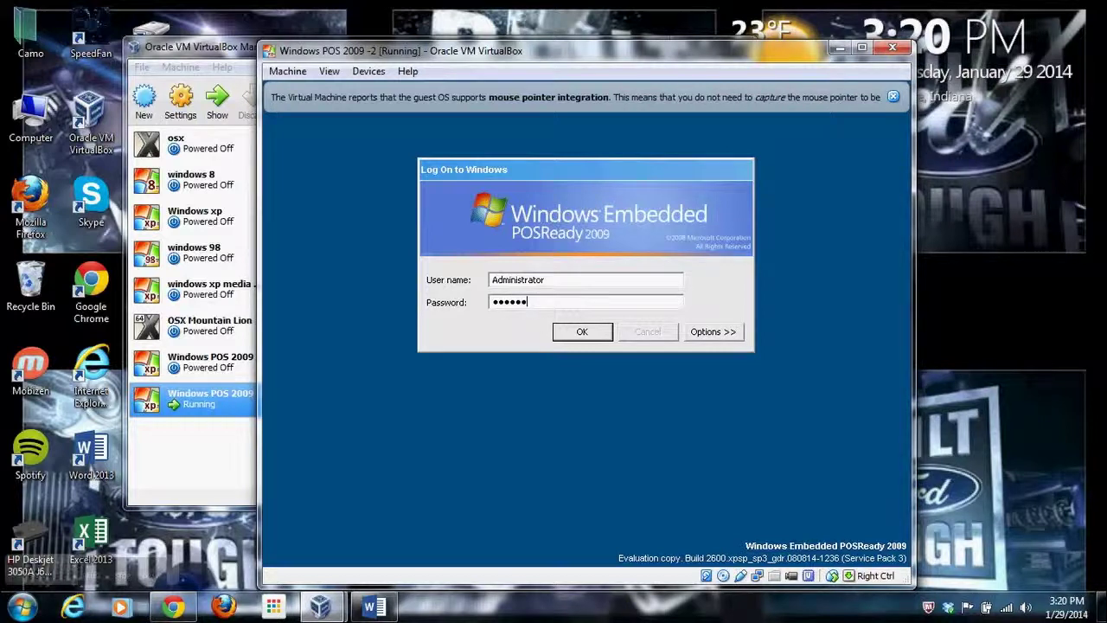
Log on with the Administrator password, close the Start menu, and open the VirtualBox Devices menu
type("****")
key("Return")
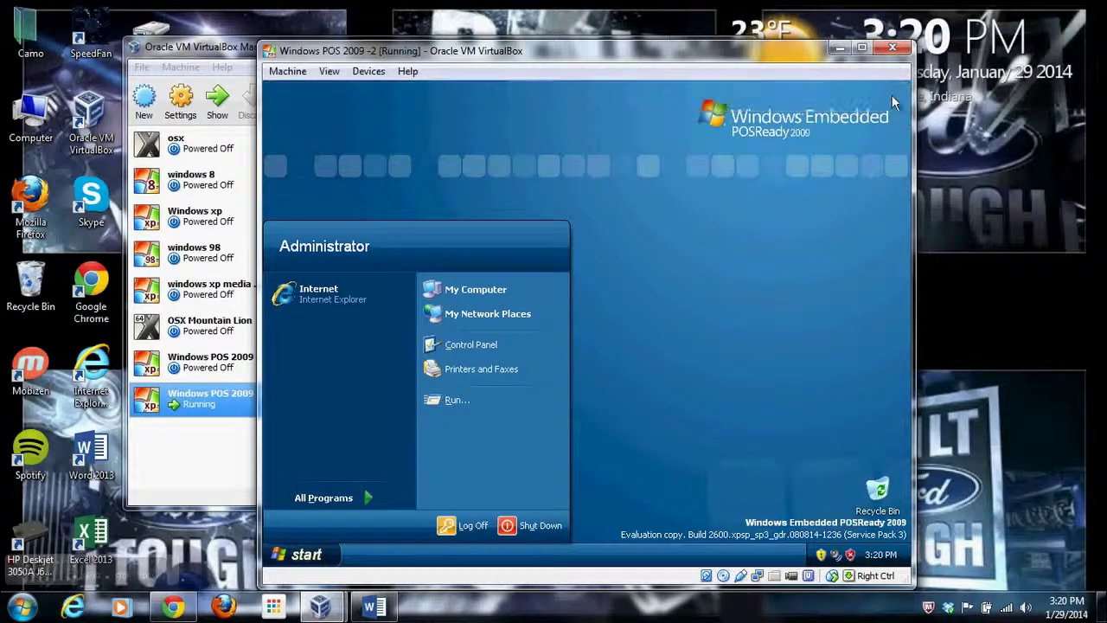
left_click(309, 551)
left_click(368, 71)
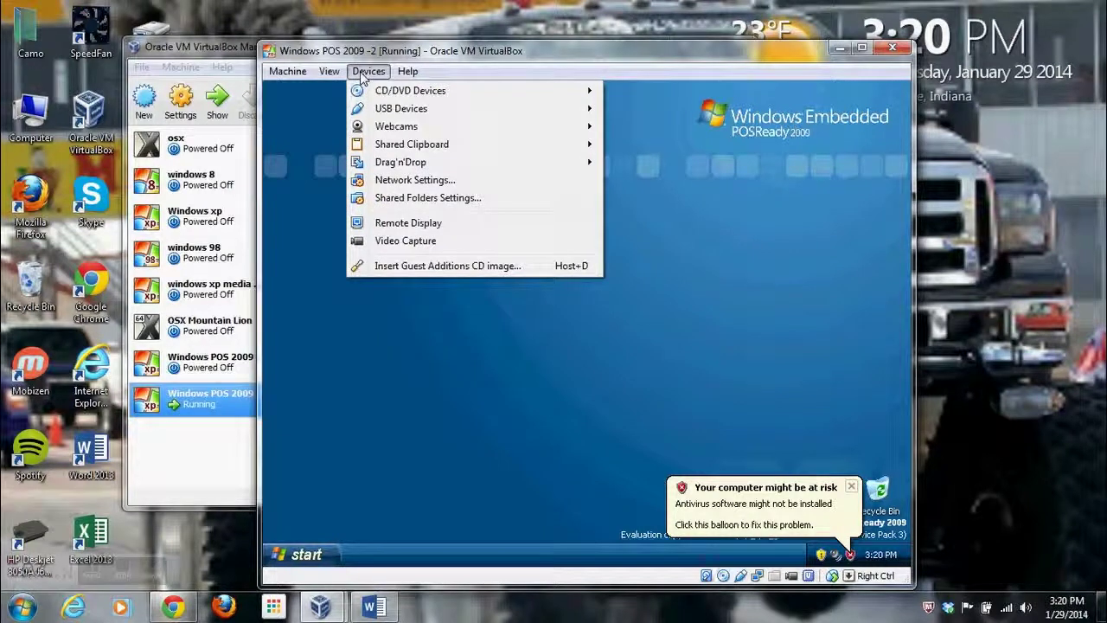